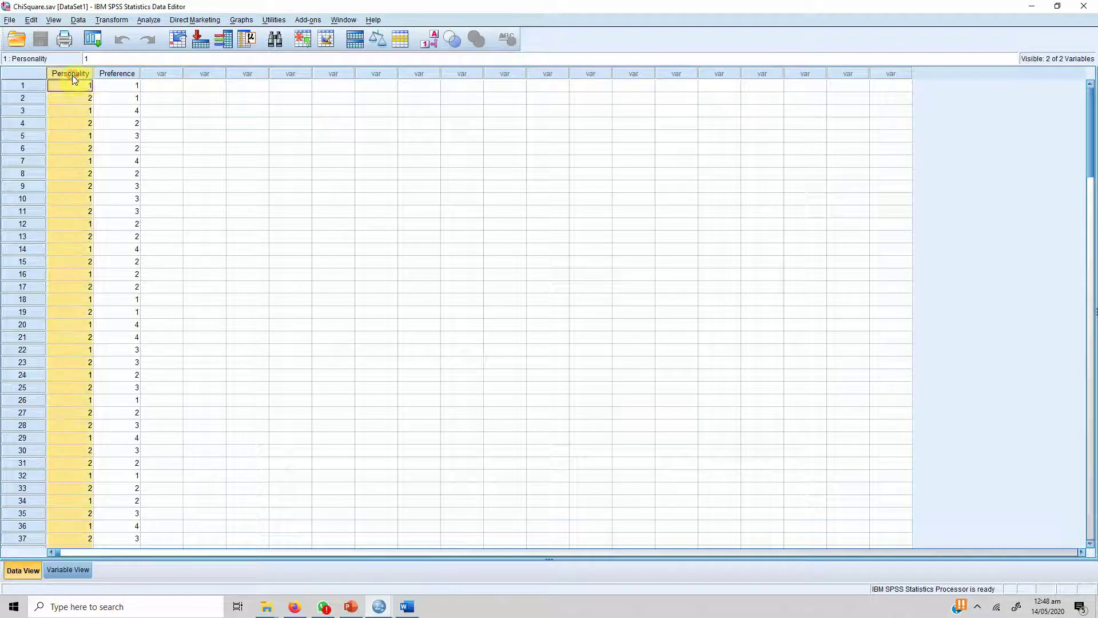
Inspect the Personality and Preference code values in Data View
left_click(116, 76)
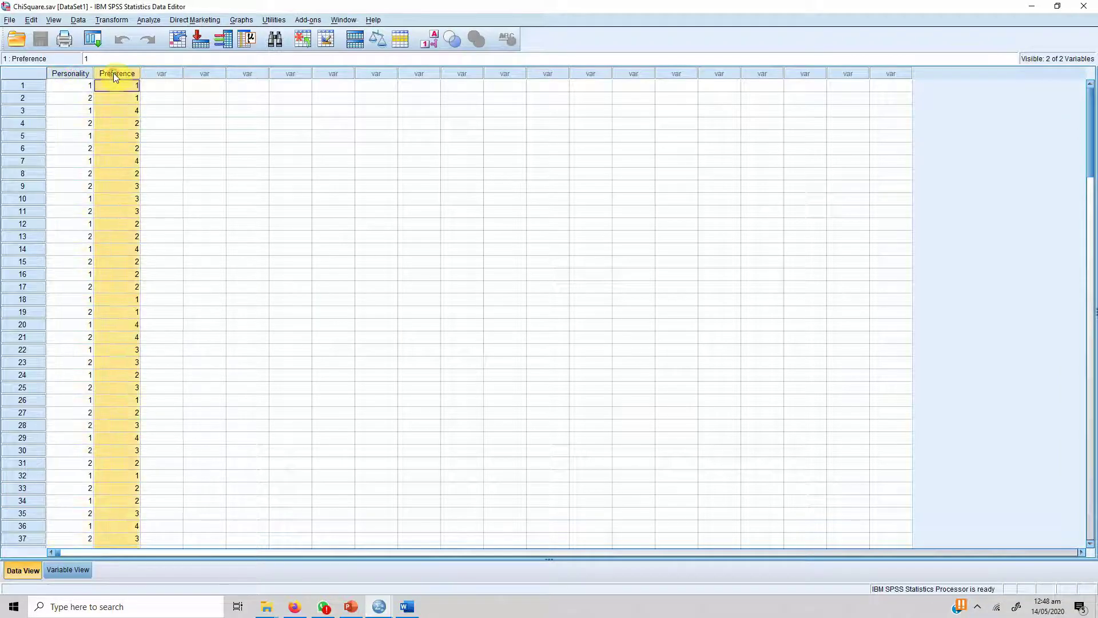
left_click(78, 88)
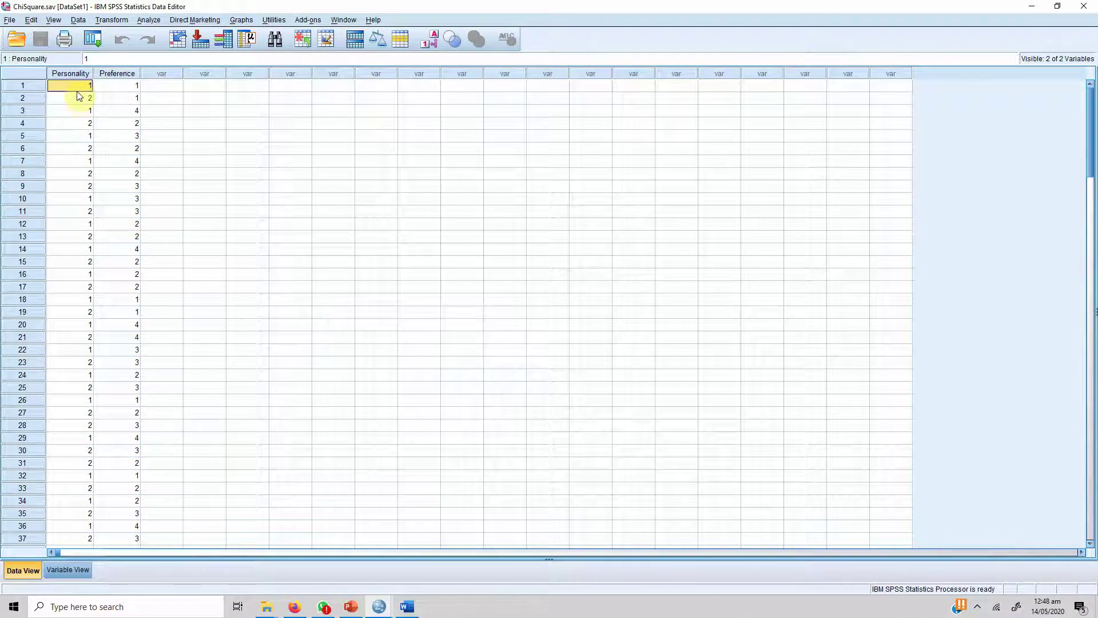
left_click(111, 87)
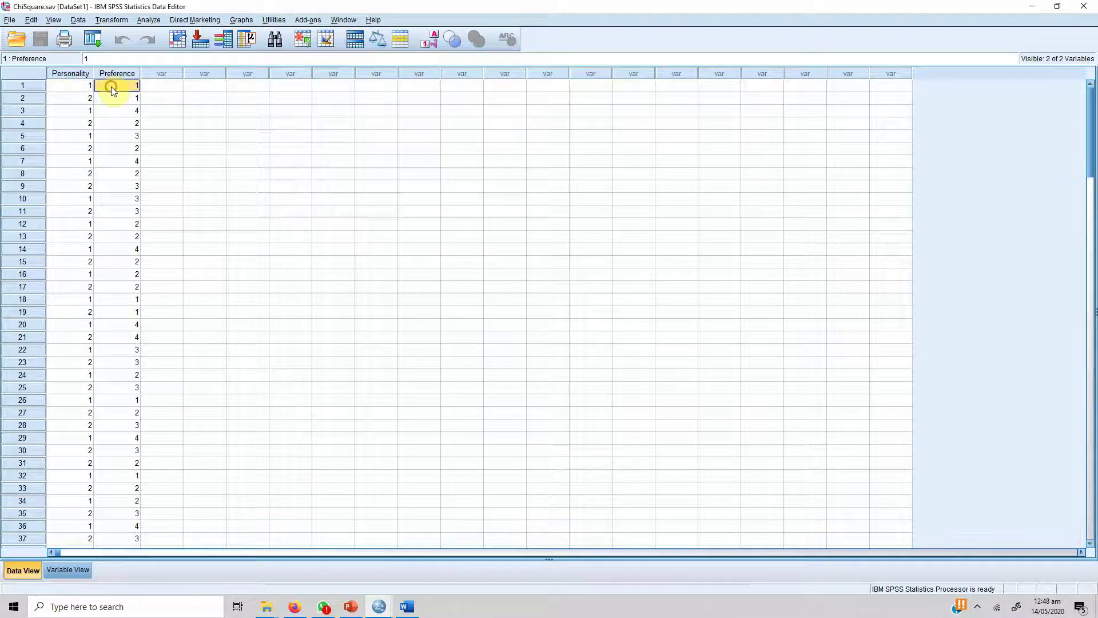
In Variable View, check Personality (Introvert/Extrovert) and Preference (Red, Yellow, Green, Blue) value labels
left_click(67, 570)
left_click(355, 107)
left_click(332, 75)
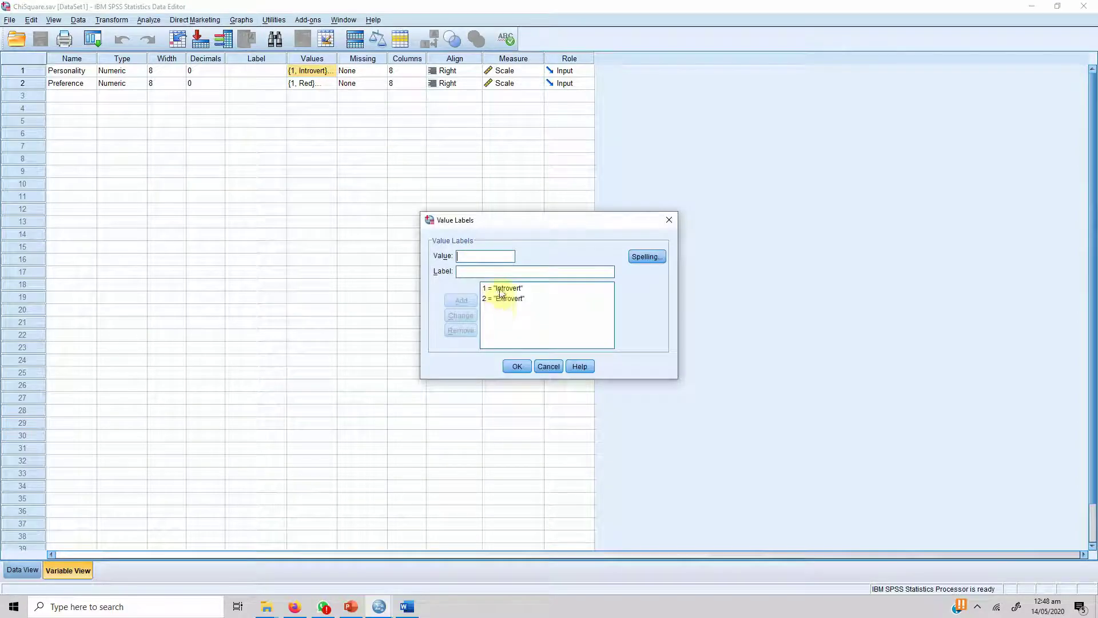
left_click(516, 366)
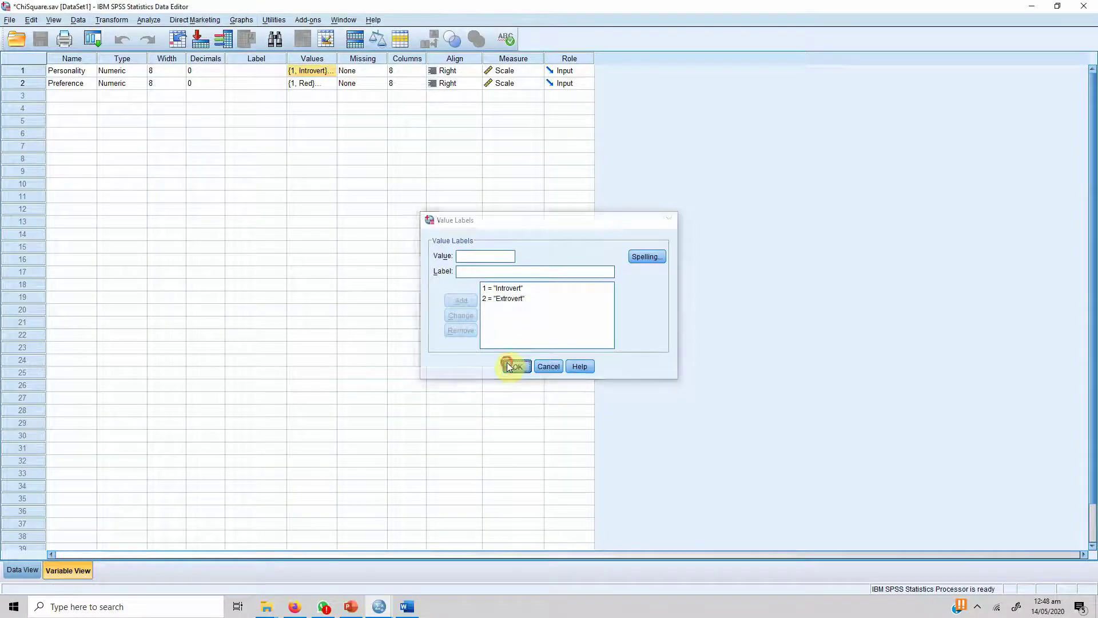
left_click(323, 84)
left_click(330, 84)
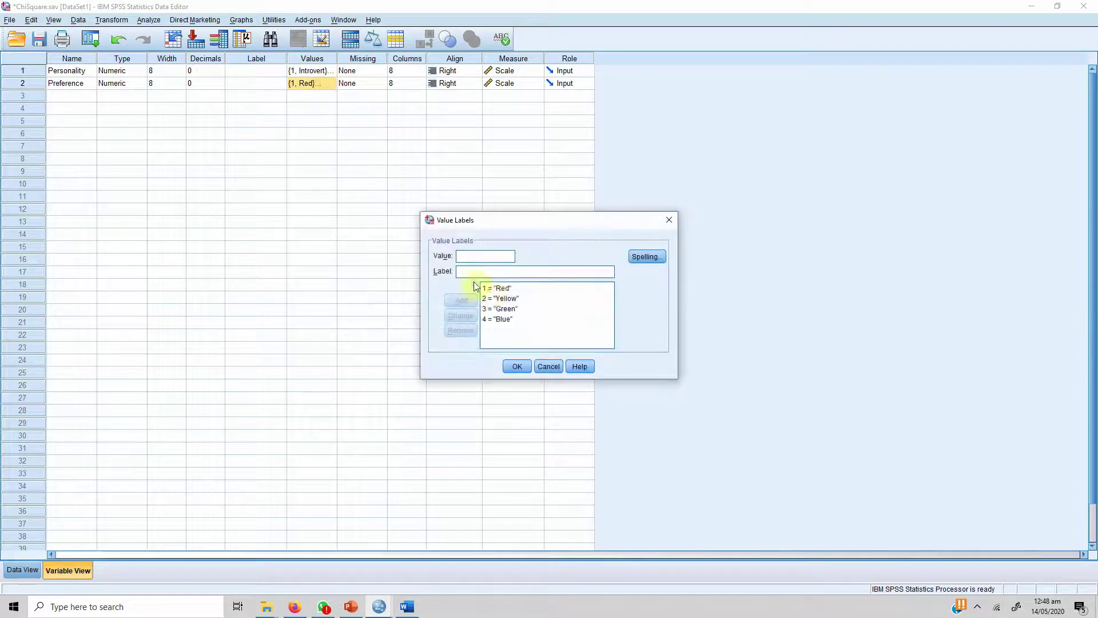
left_click(519, 367)
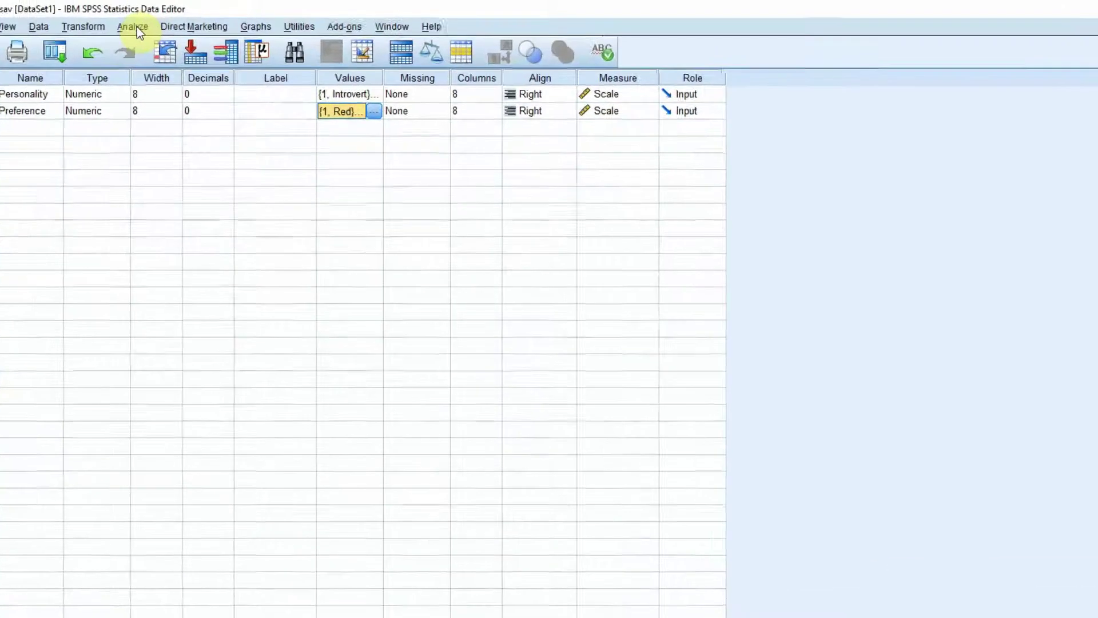
Set up a Crosstabs analysis with Personality in rows and Preference in columns
left_click(150, 20)
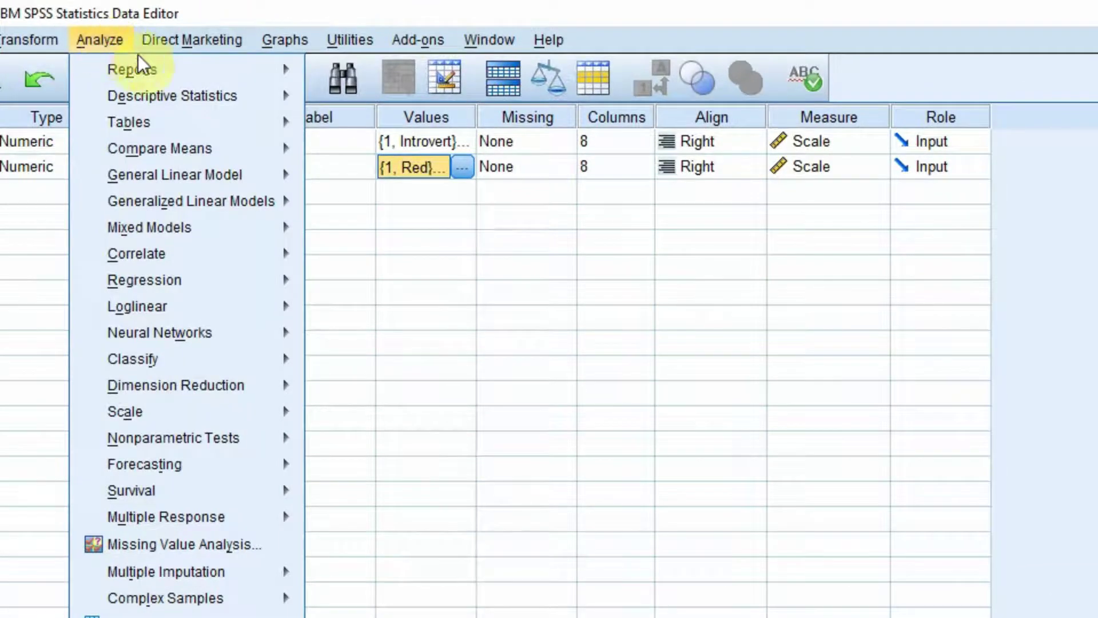
mouse_move(182, 145)
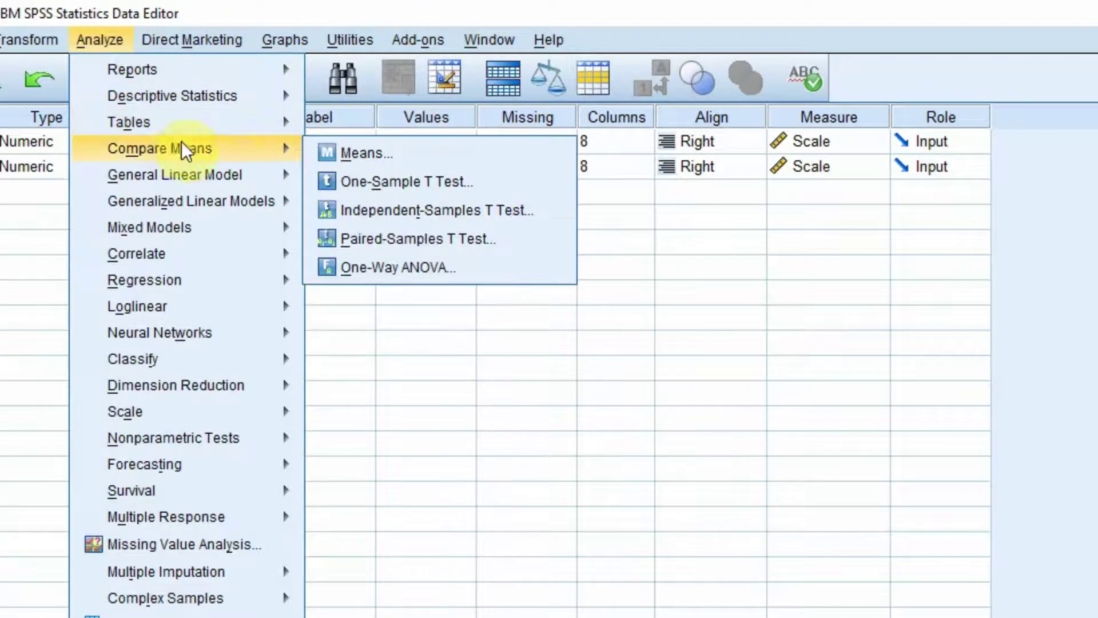
mouse_move(254, 99)
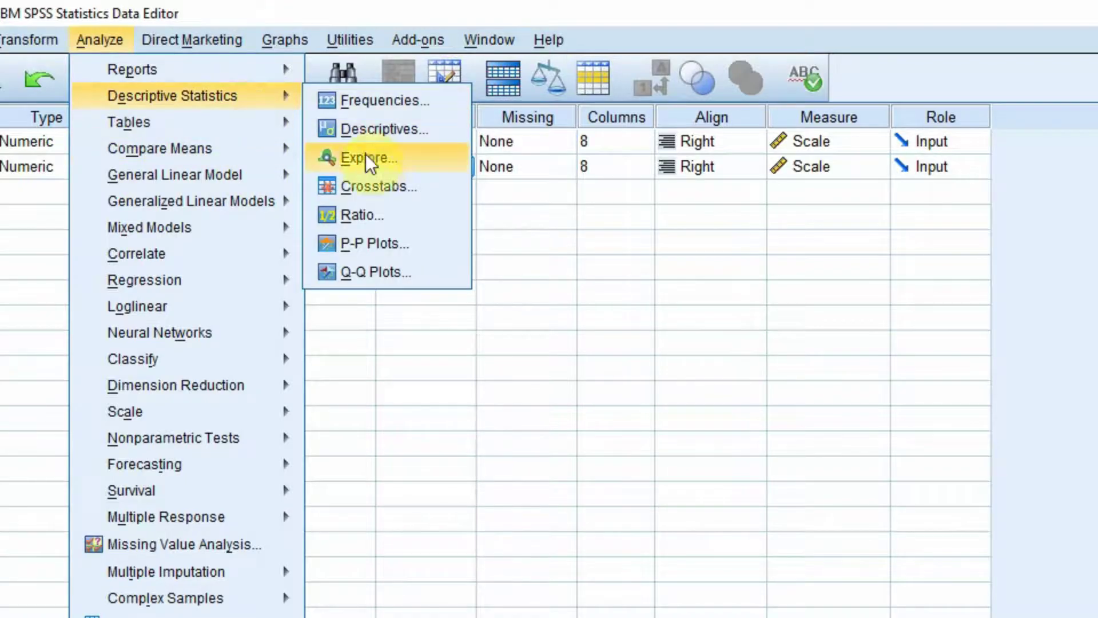
left_click(371, 183)
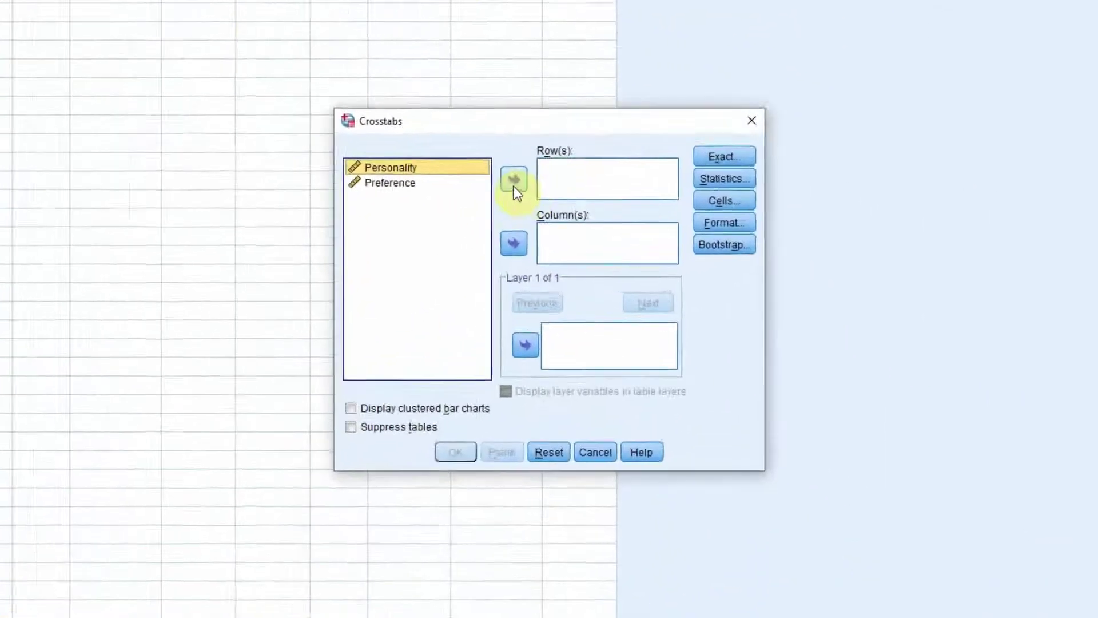
left_click(593, 268)
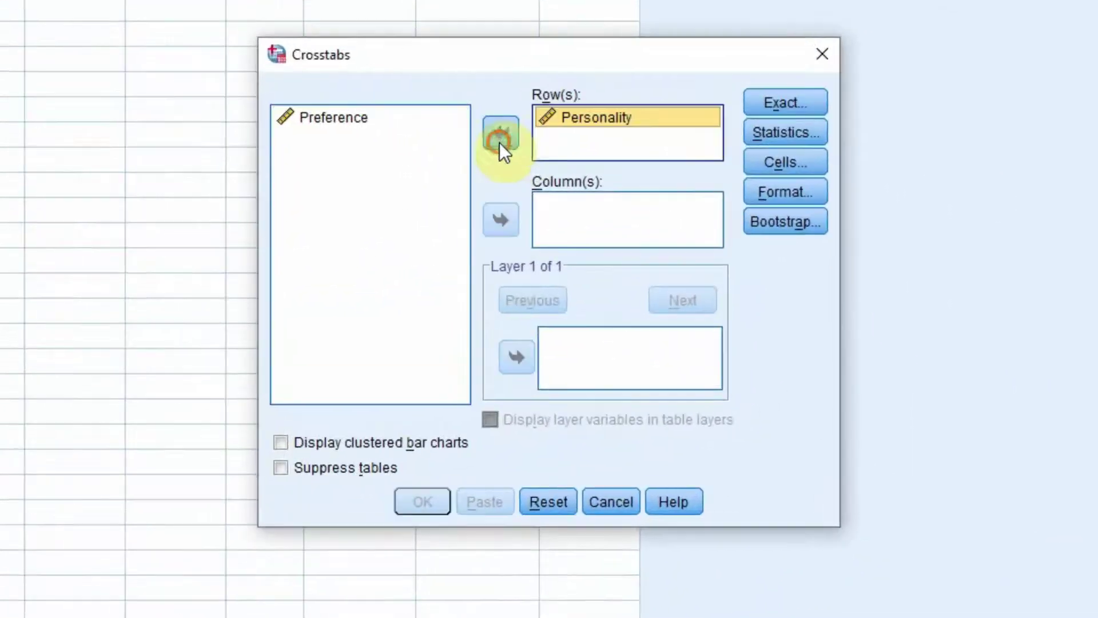
left_click(338, 121)
left_click(503, 219)
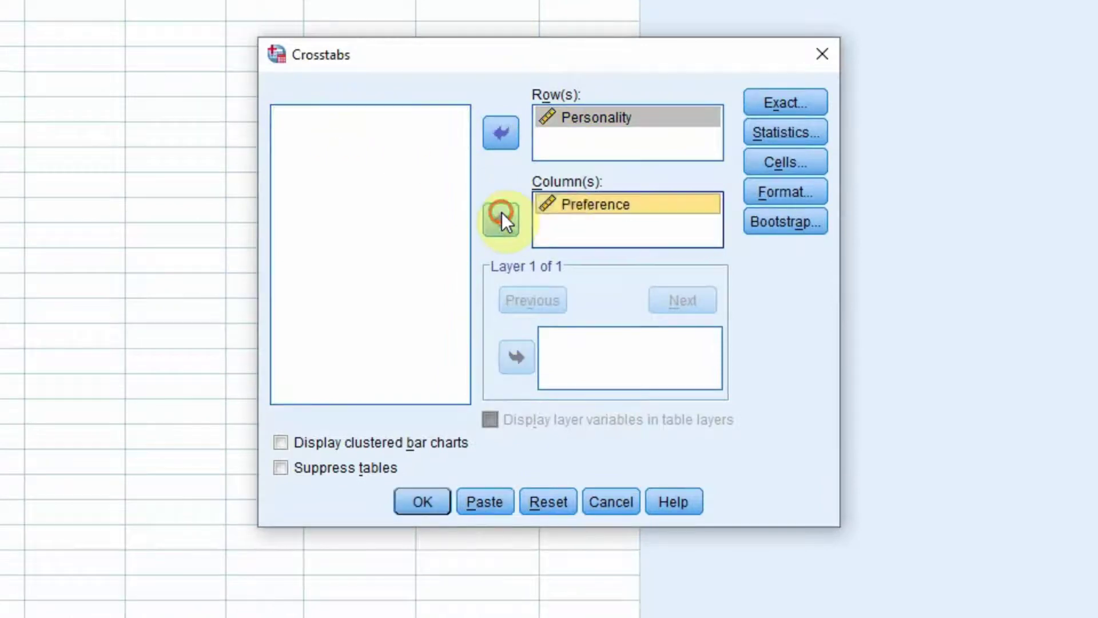
Add the Chi-square statistic and run the crosstabulation
left_click(782, 132)
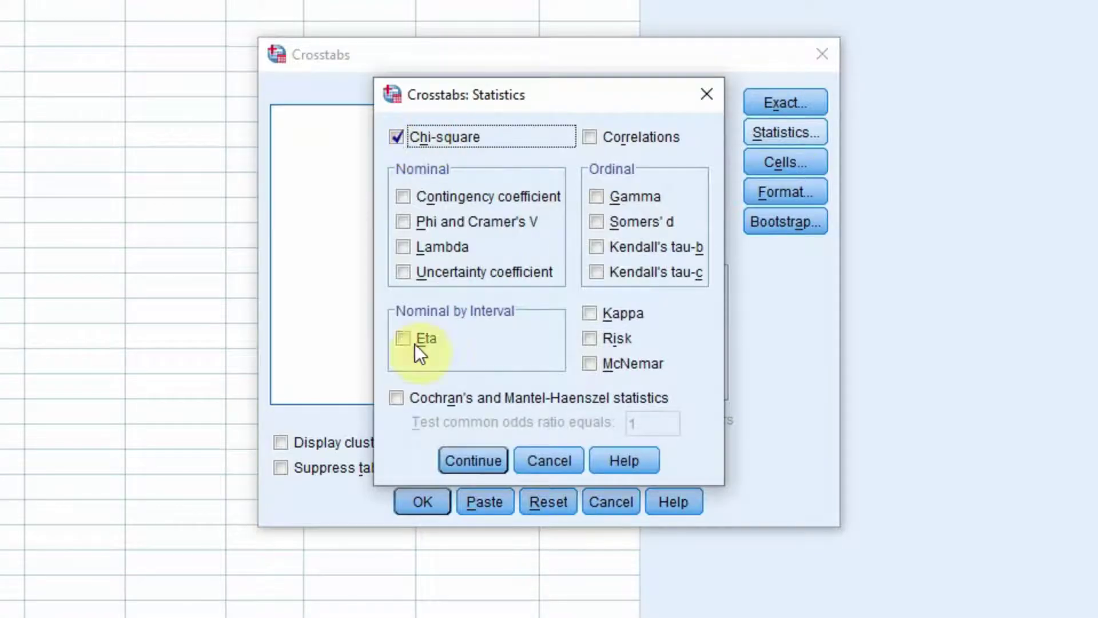
left_click(455, 455)
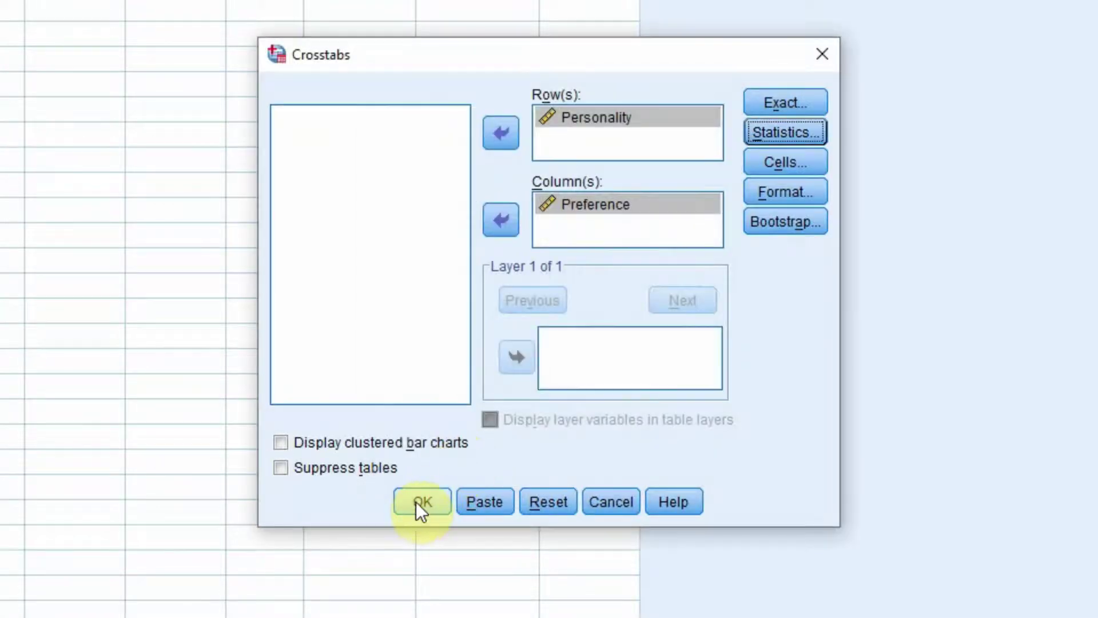
left_click(417, 503)
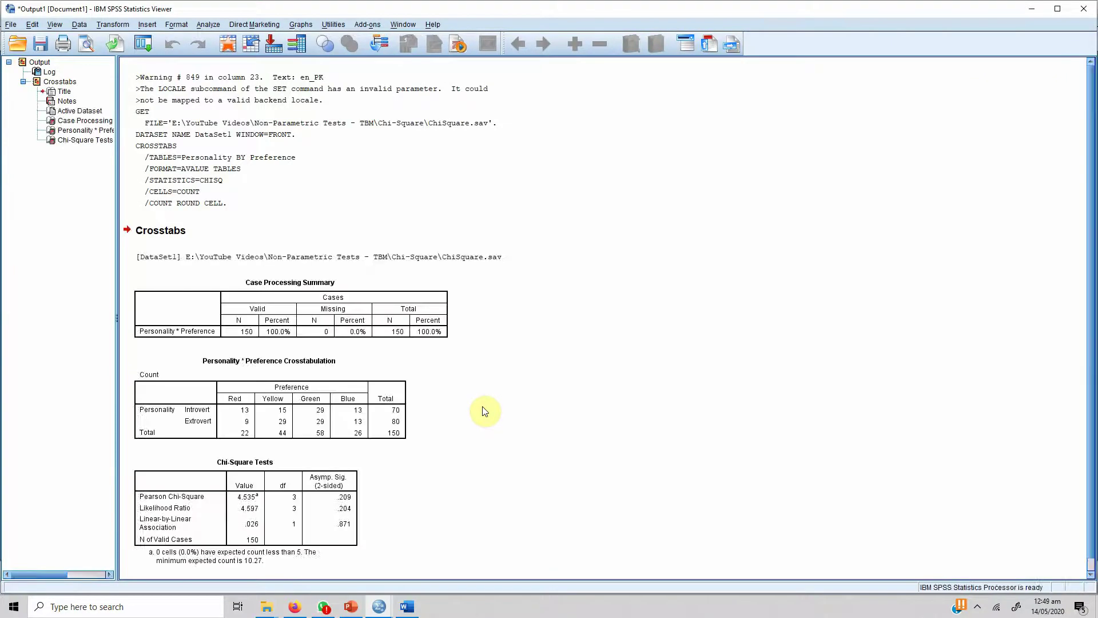
left_click(308, 303)
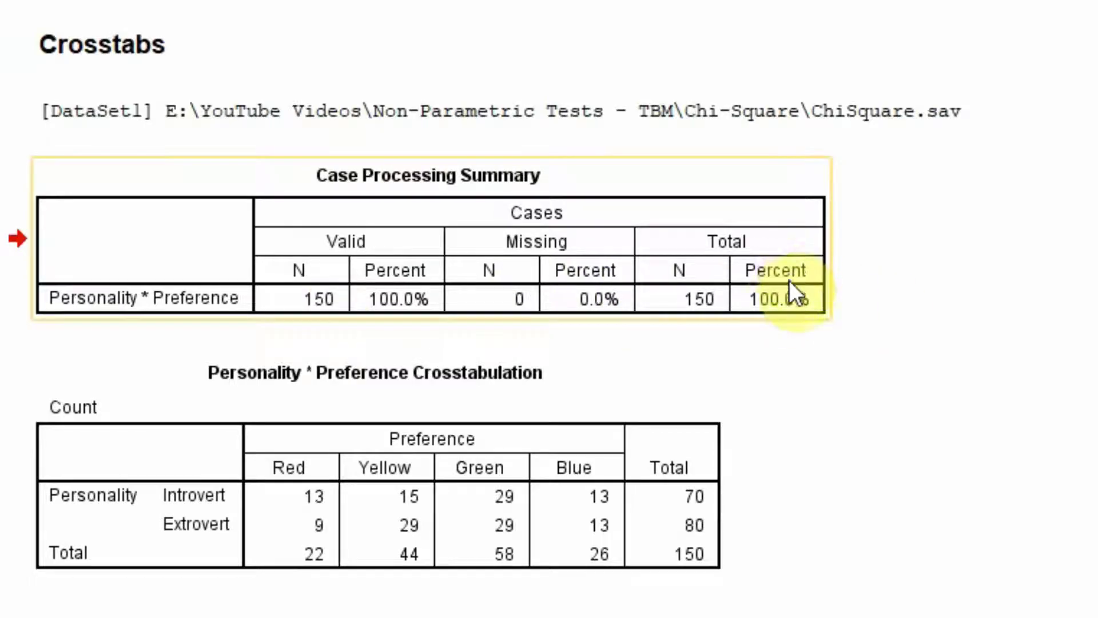
Review the Personality * Preference crosstab, Yellow counts, and the Chi-Square Tests table
left_click(483, 408)
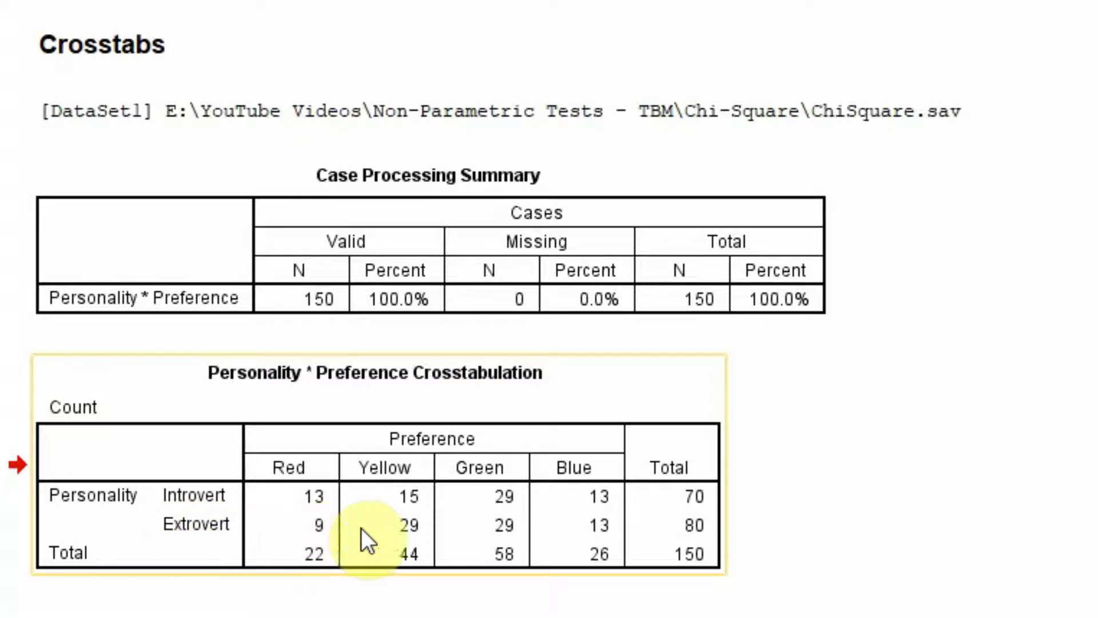
left_click(407, 534)
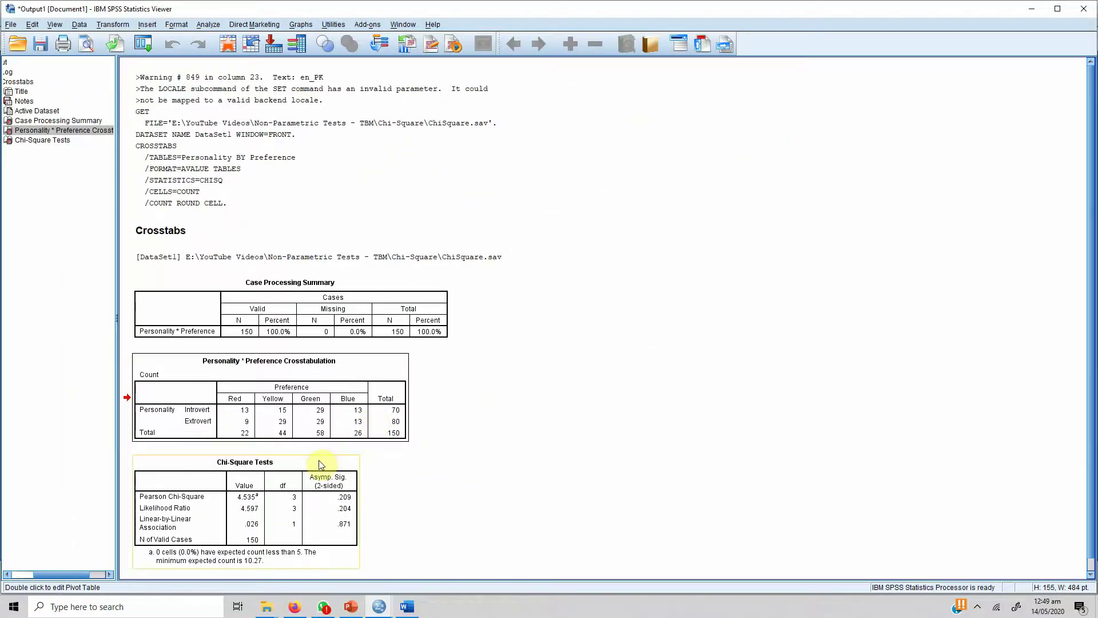
left_click(379, 428)
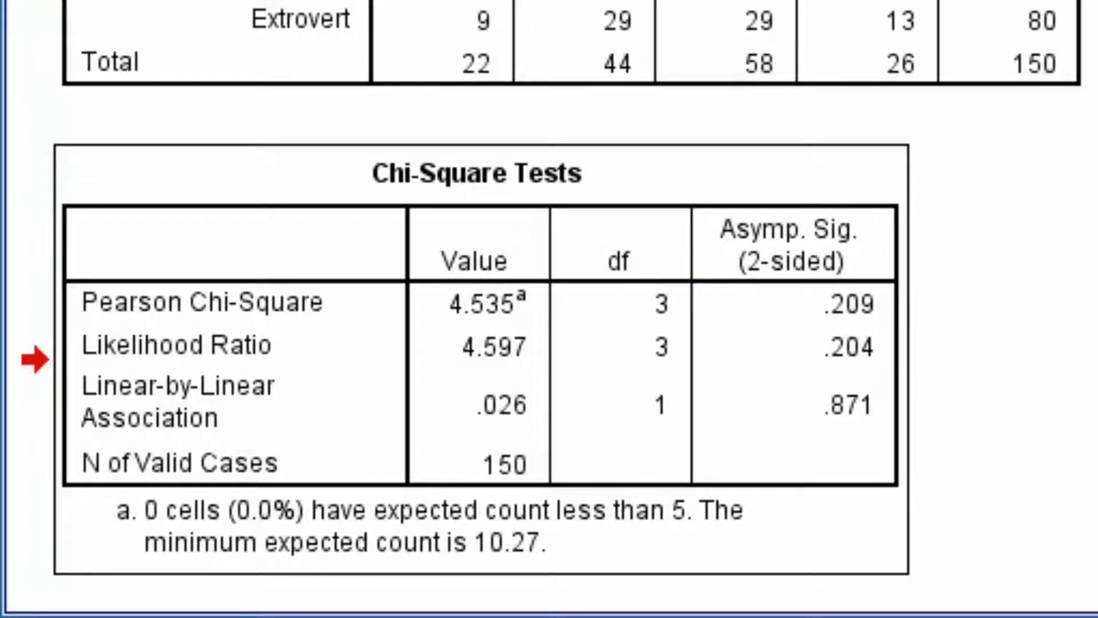
scroll(549, 289, "down", 1)
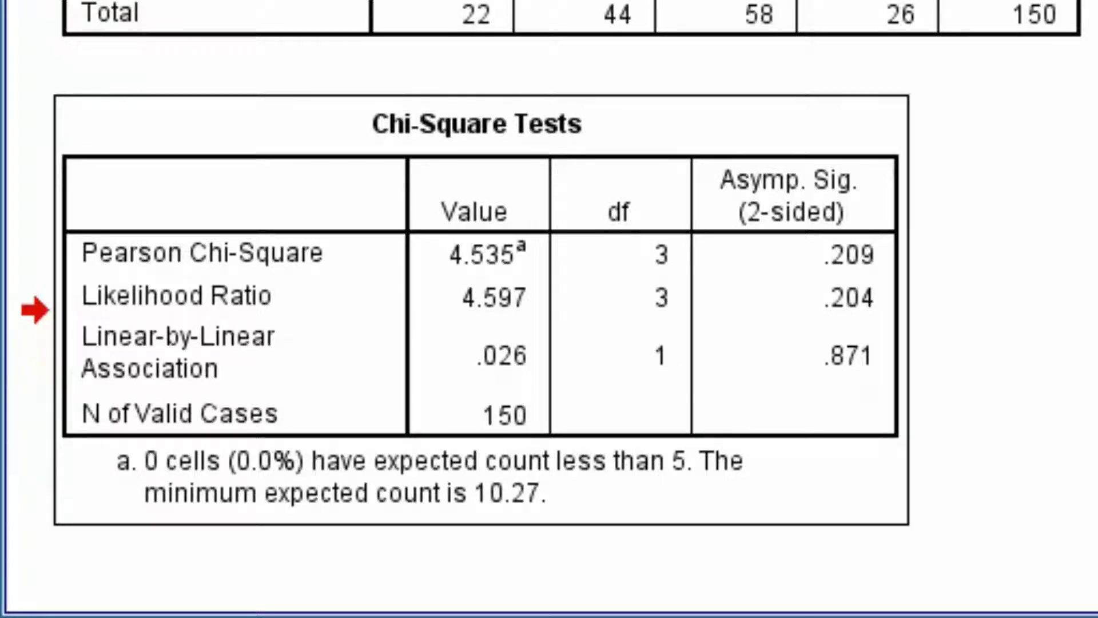
left_click(641, 129)
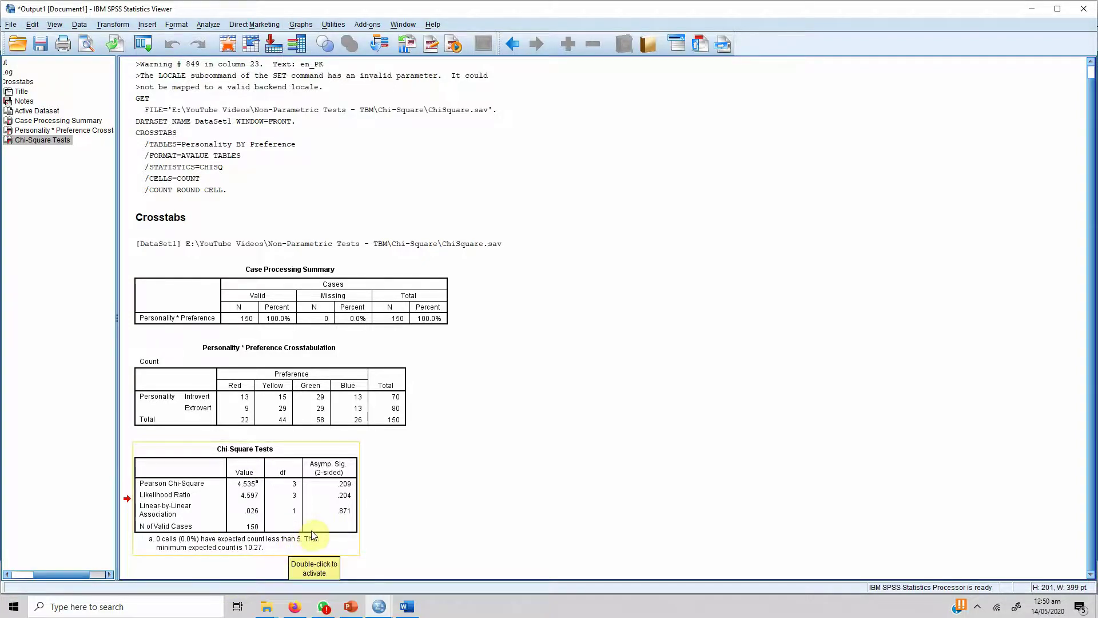
left_click(372, 517)
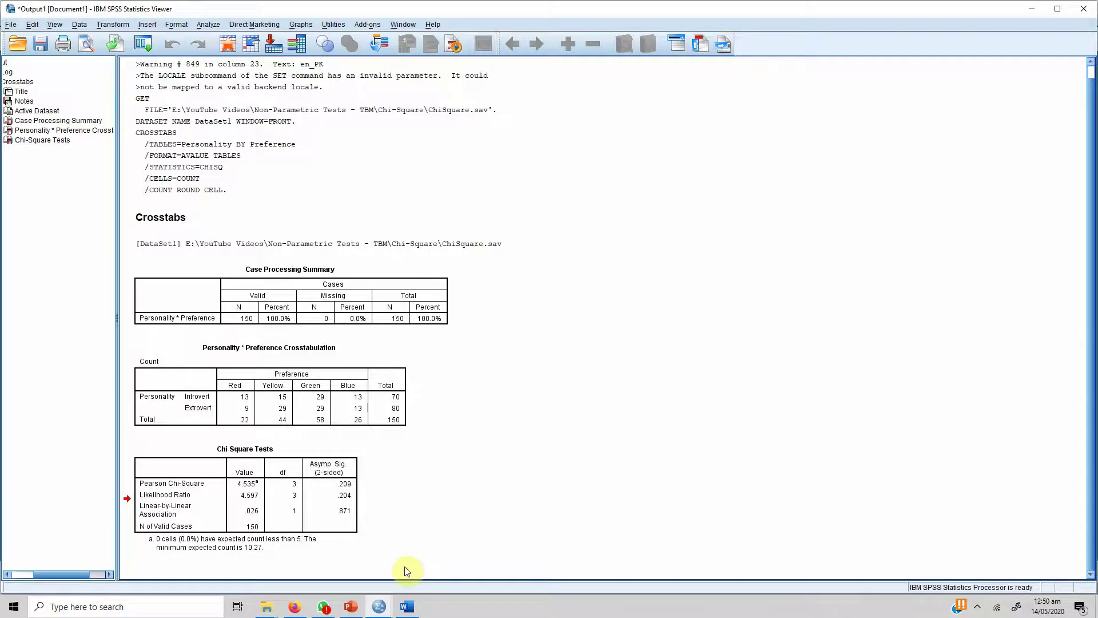
left_click(407, 608)
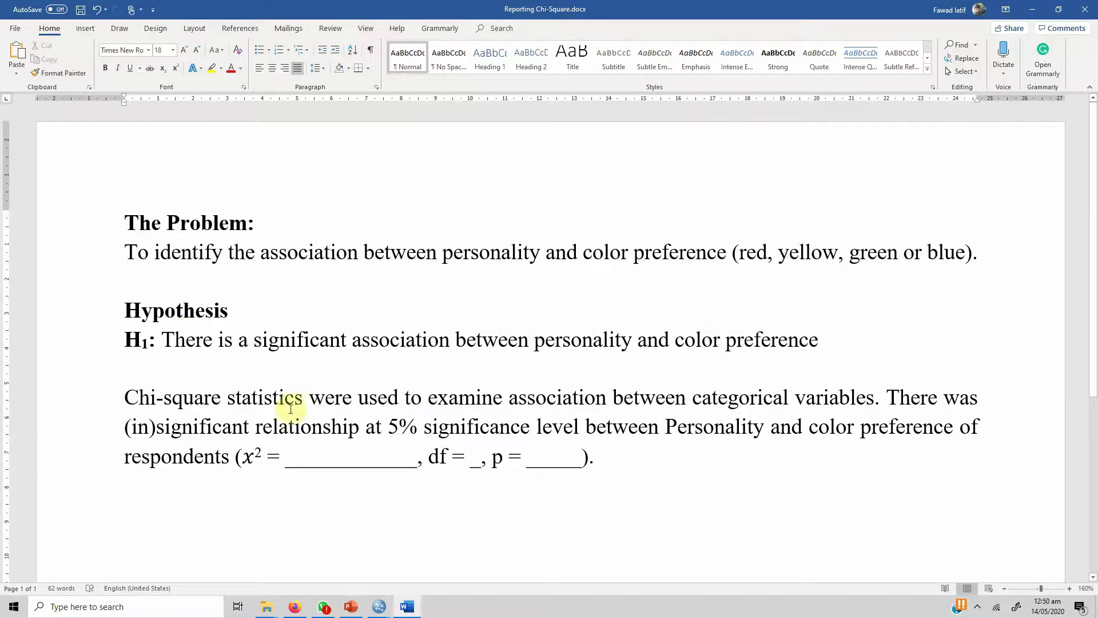
Delete the parentheses so the results sentence reads 'There was insignificant relationship'
left_click(117, 394)
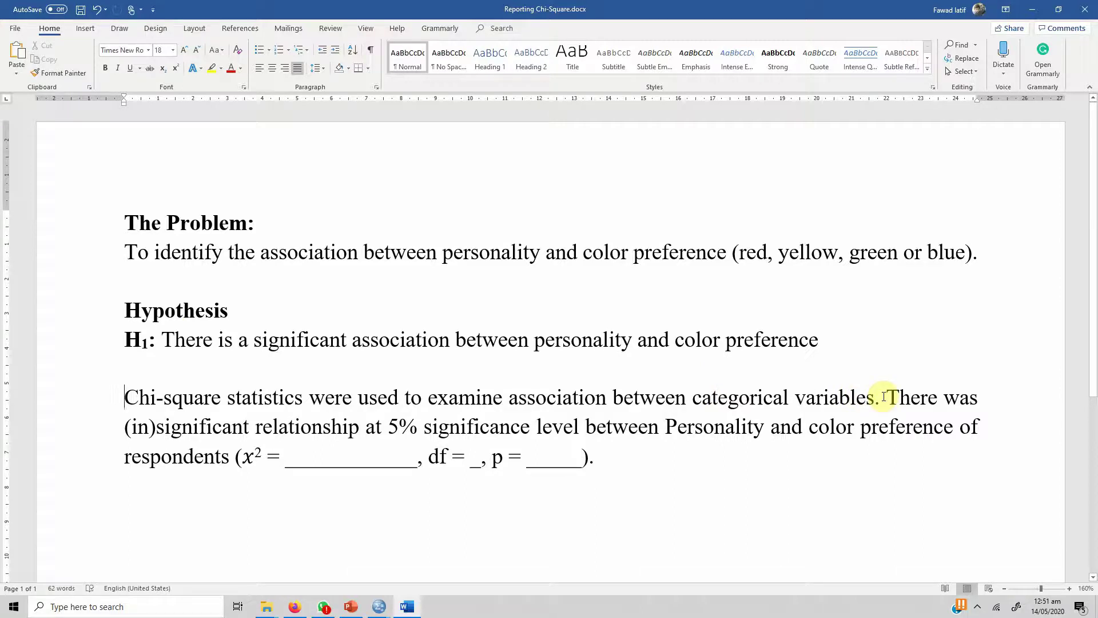
left_click(150, 426)
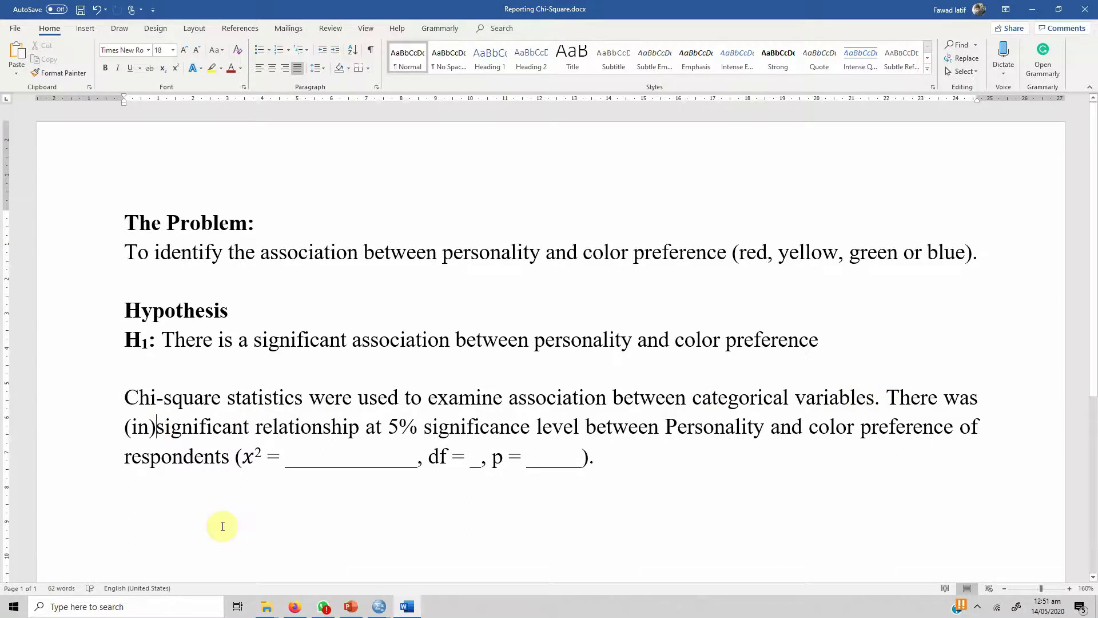
key("BackSpace")
key("BackSpace")
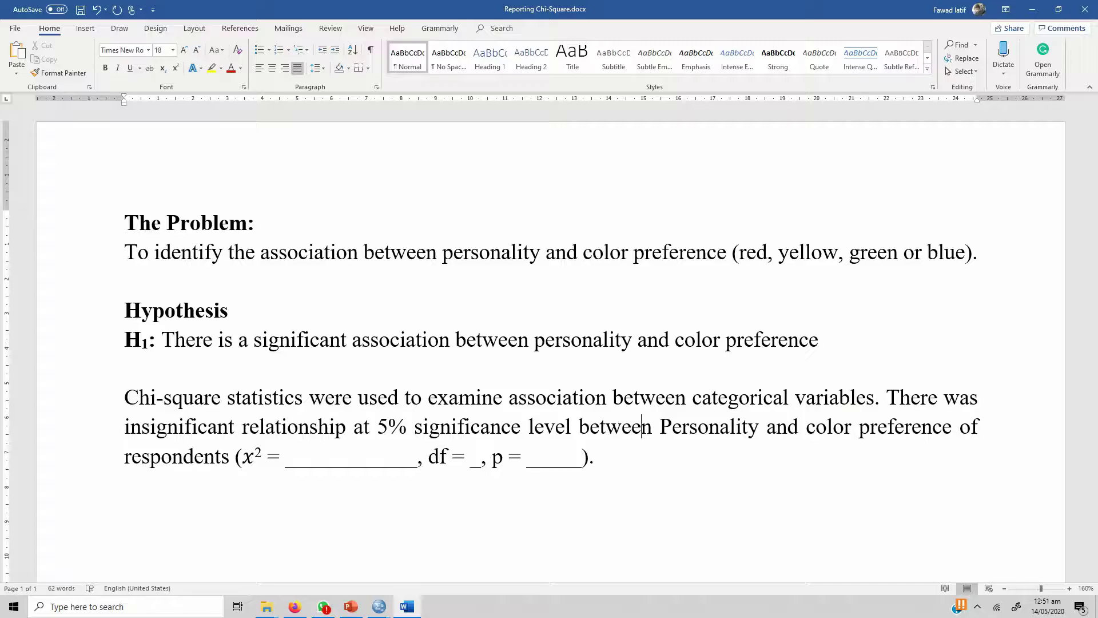
left_click(259, 455)
Read the SPSS chi-square results and fill the x² blank with 4.535
mouse_move(376, 607)
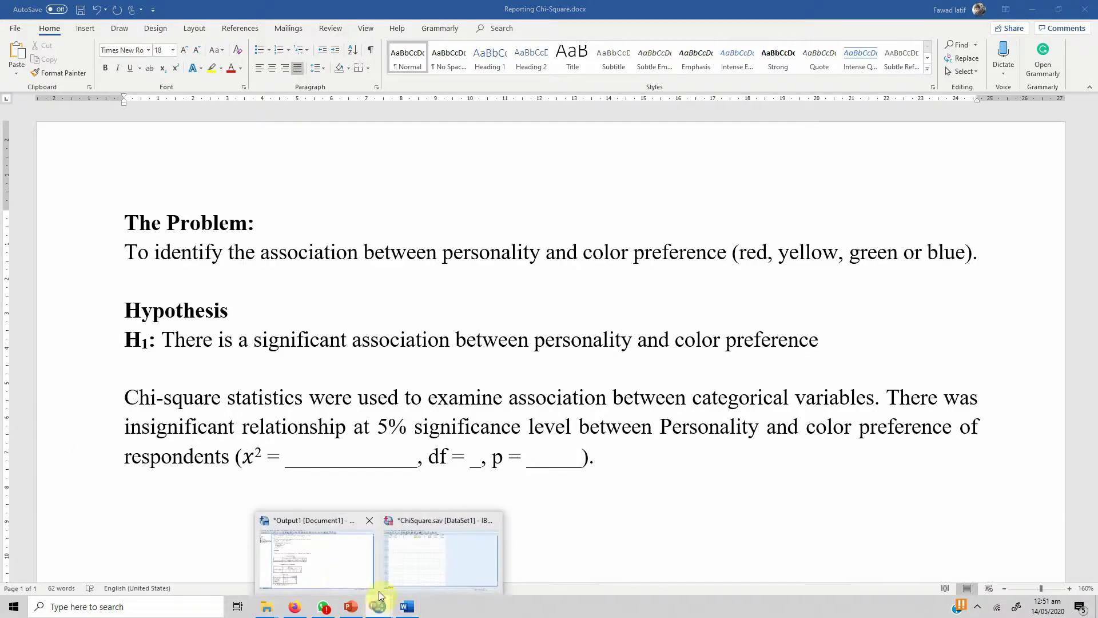
left_click(336, 571)
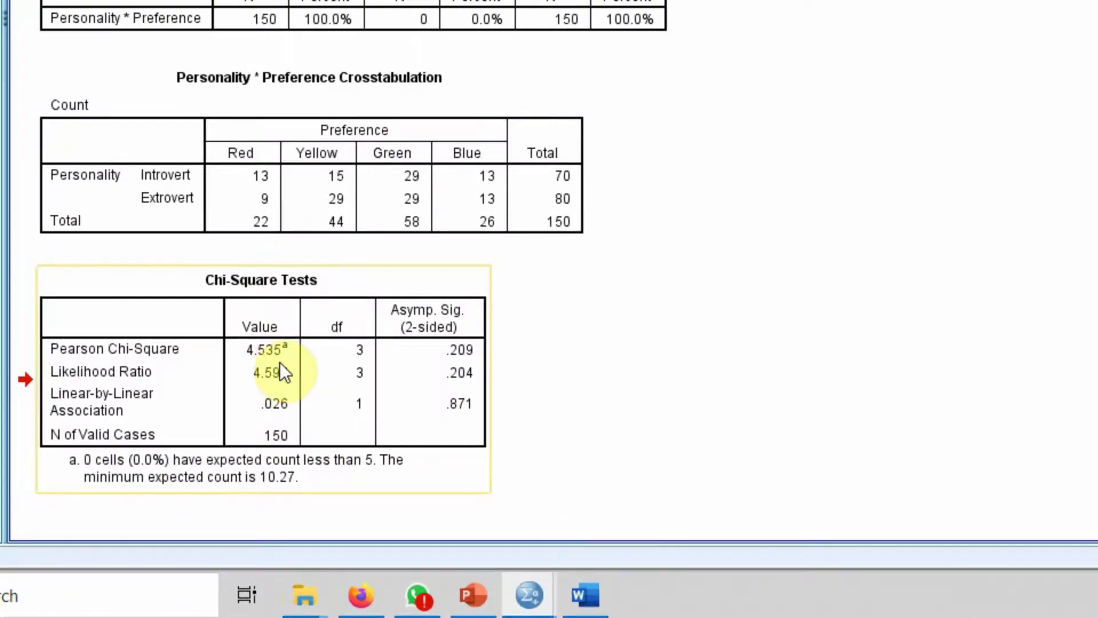
left_click(578, 579)
left_click(502, 317)
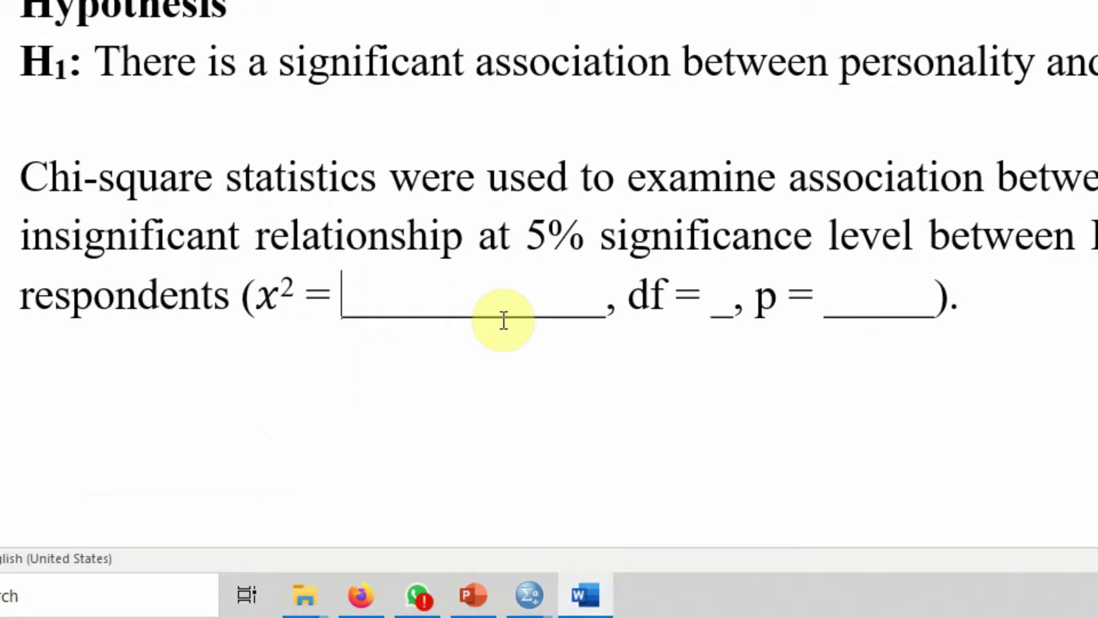
type("4.535")
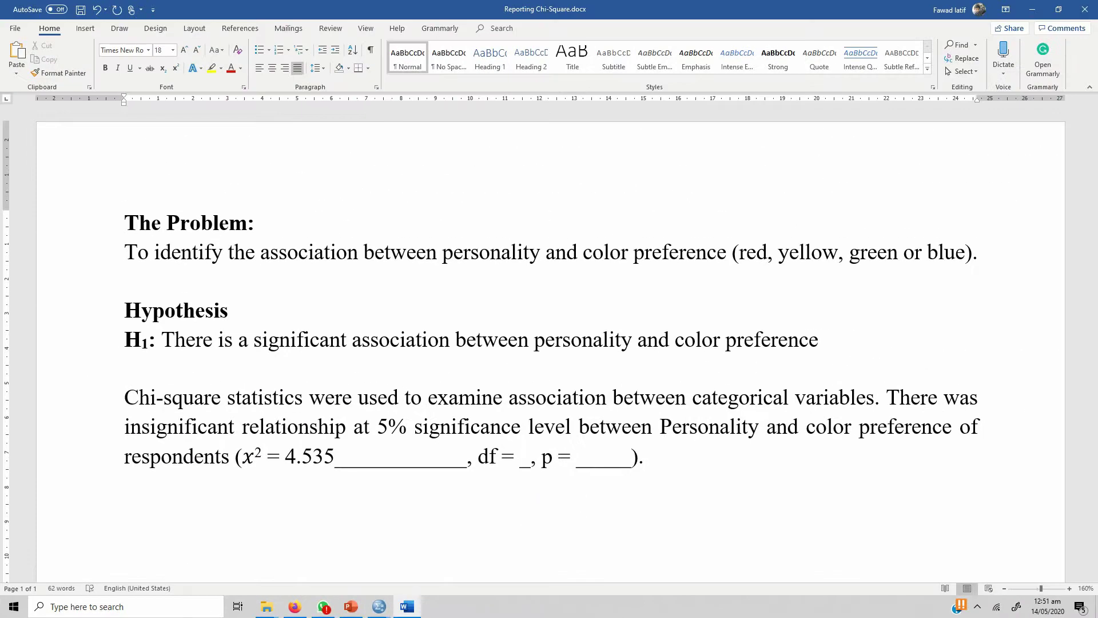
key("shift+Right")
key("shift+Right")
key("shift+Right")
key("shift+Right")
key("shift+Right")
key("shift+Right")
key("shift+Right")
key("shift+Right")
key("shift+Right")
key("shift+Right")
key("shift+Right")
key("shift+Right")
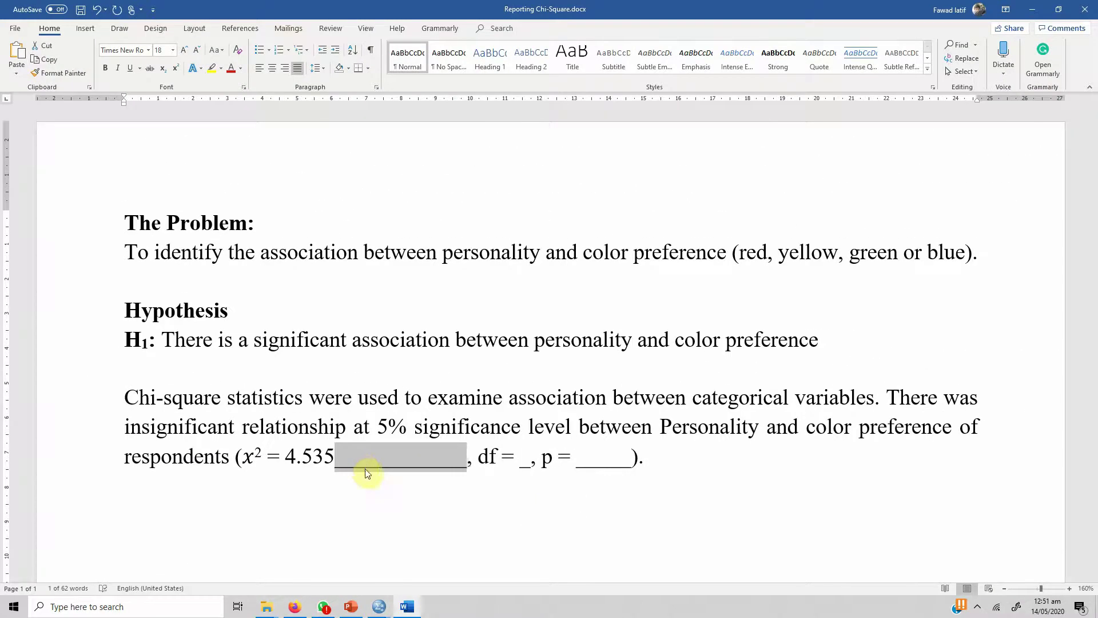
key("Delete")
Fill the remaining blanks with df = 3 and p = .209
key("shift+Right")
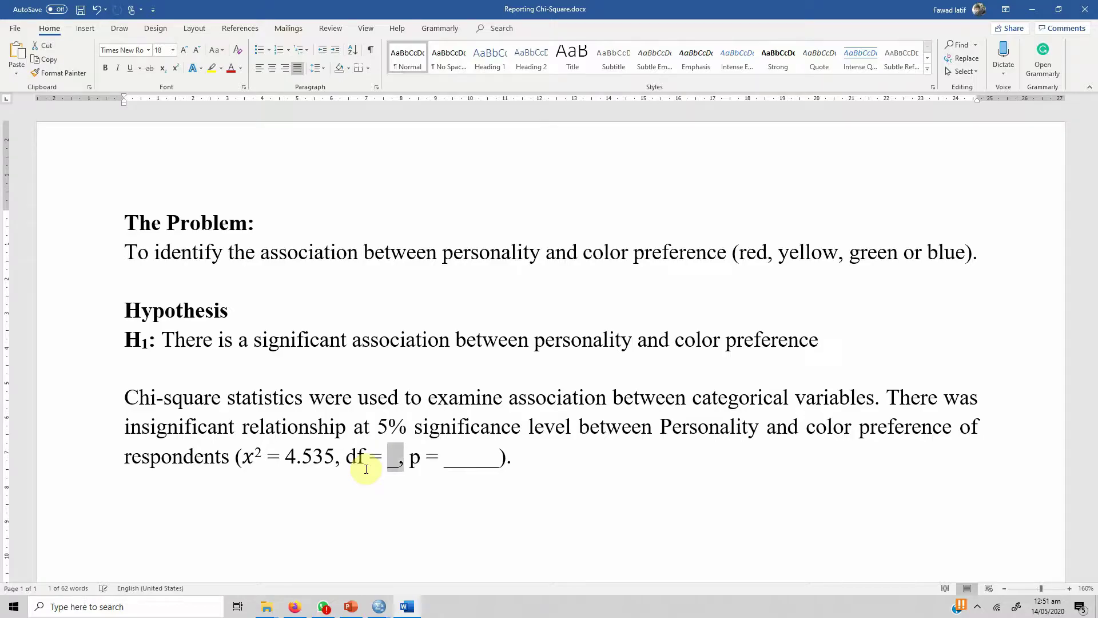
type("3")
key("Right")
key("Right")
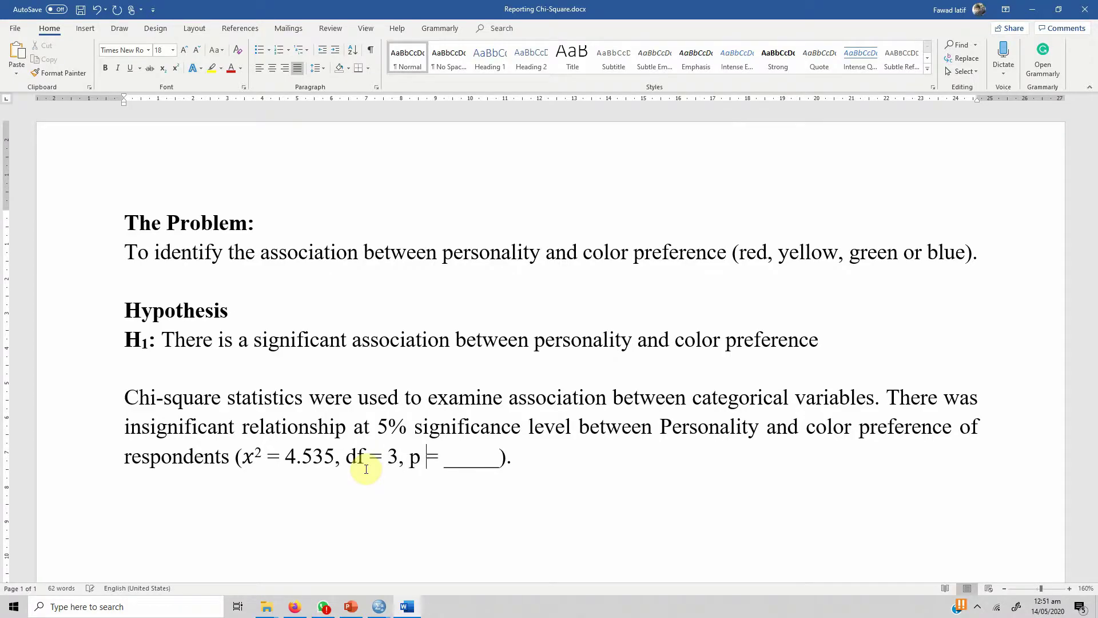
type("09")
key("shift+Right")
key("shift+Right")
key("shift+Right")
key("shift+Right")
key("shift+Right")
key("shift+Right")
key("Delete")
Add the conclusion 'Hence, H1 was not supported.' after the sentence
key("Down")
key("BackSpace")
type("Hen")
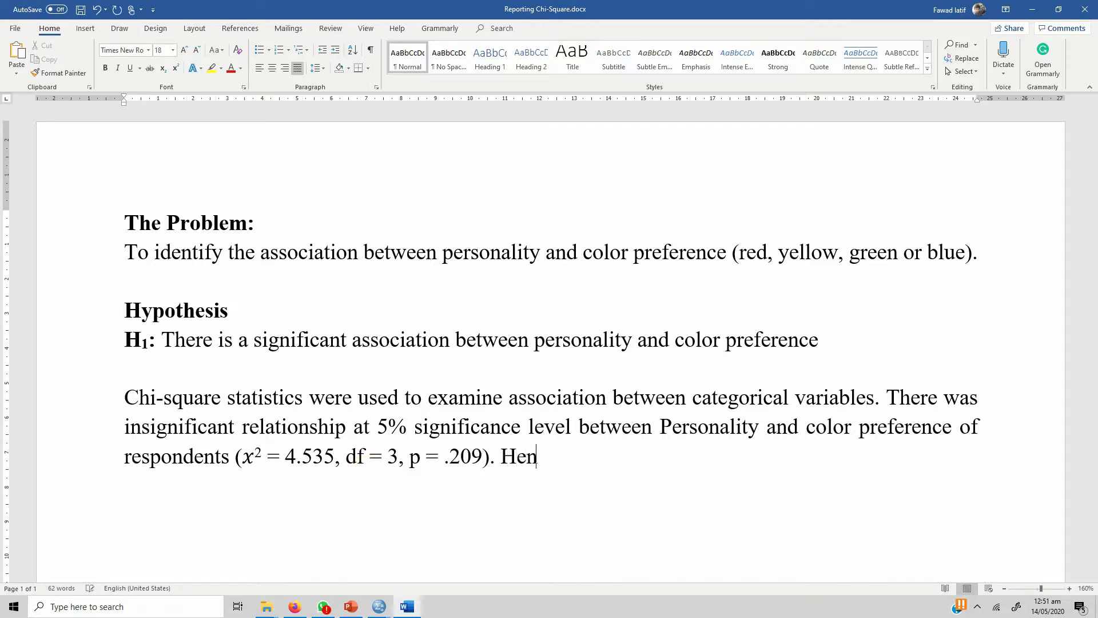
type("ce, H1 was")
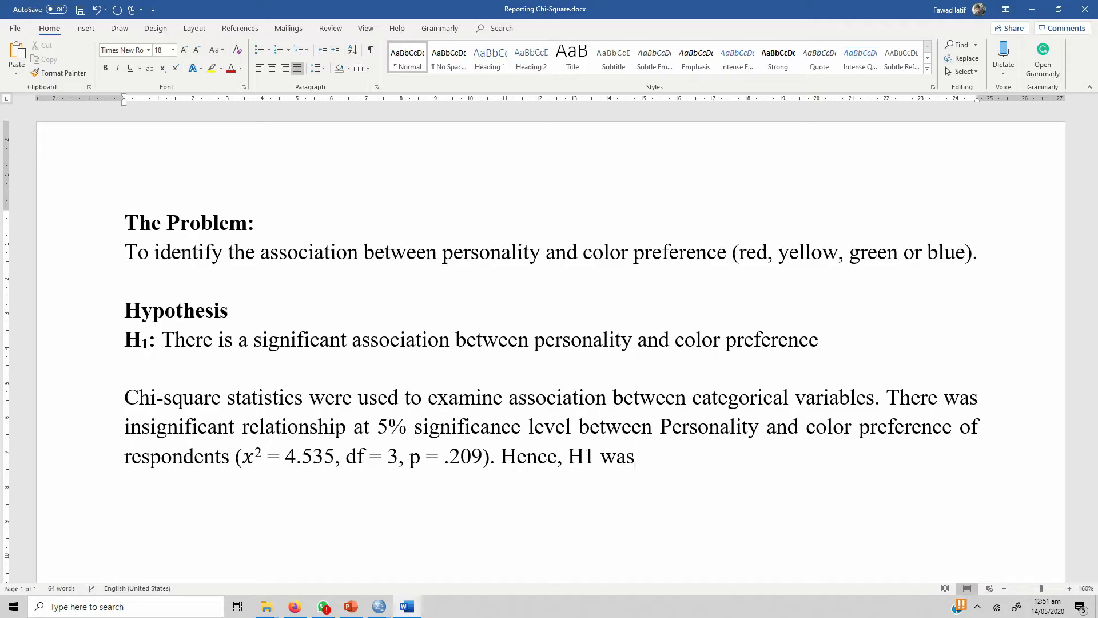
type(" not supported.")
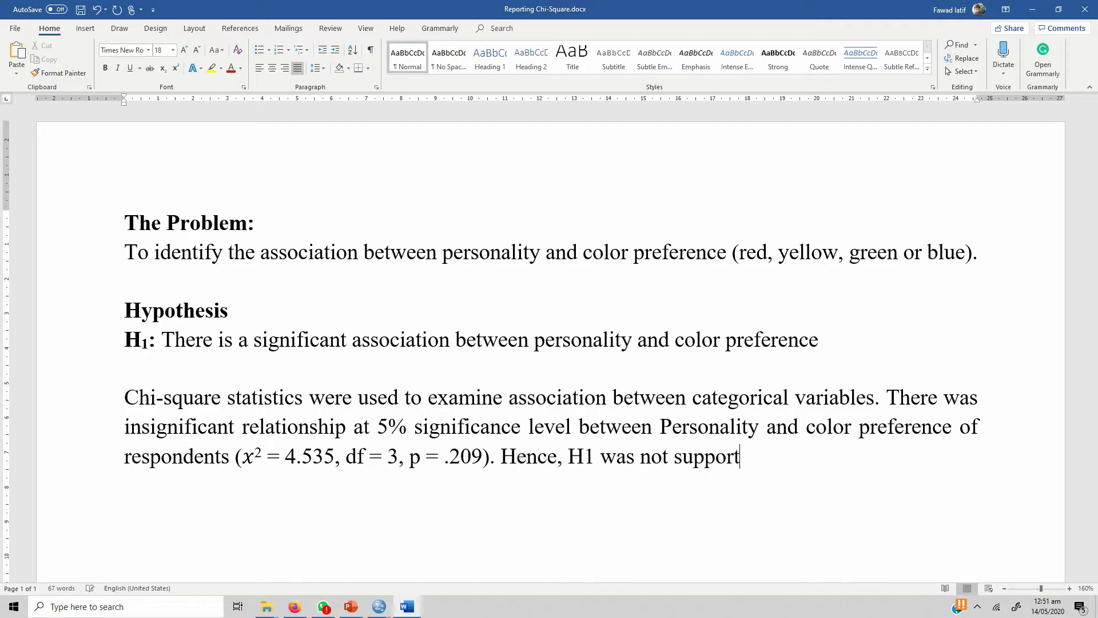